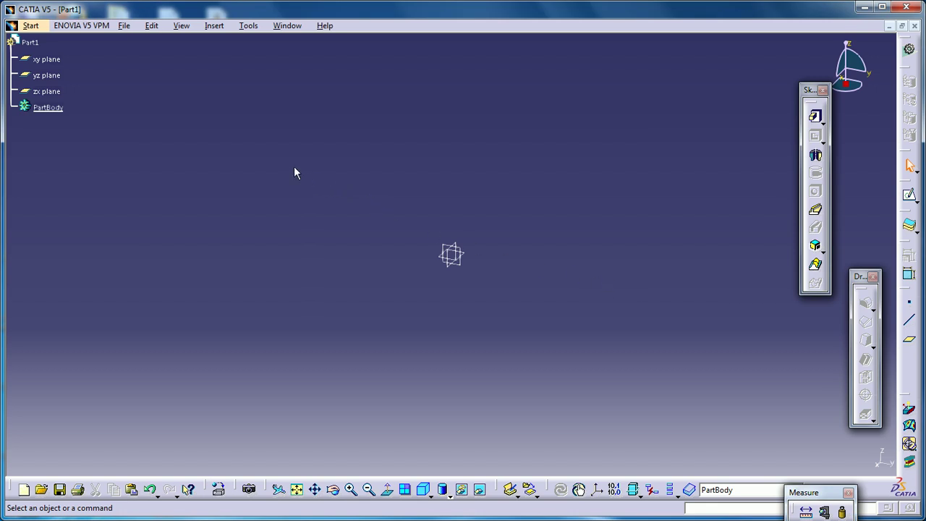
Open Tools > Options to the General Display settings showing the Visualization colours.
{"action": "left_click", "coordinate": [43, 27]}
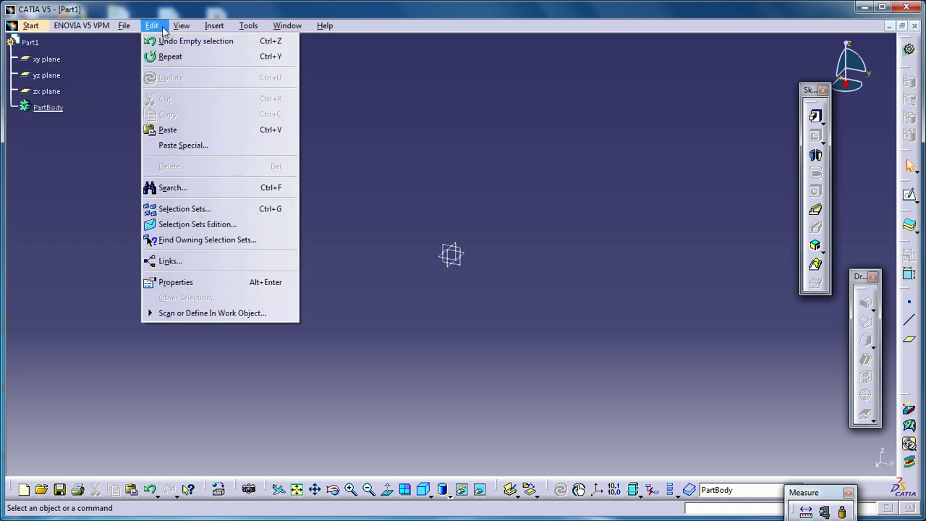
{"action": "left_click", "coordinate": [248, 32]}
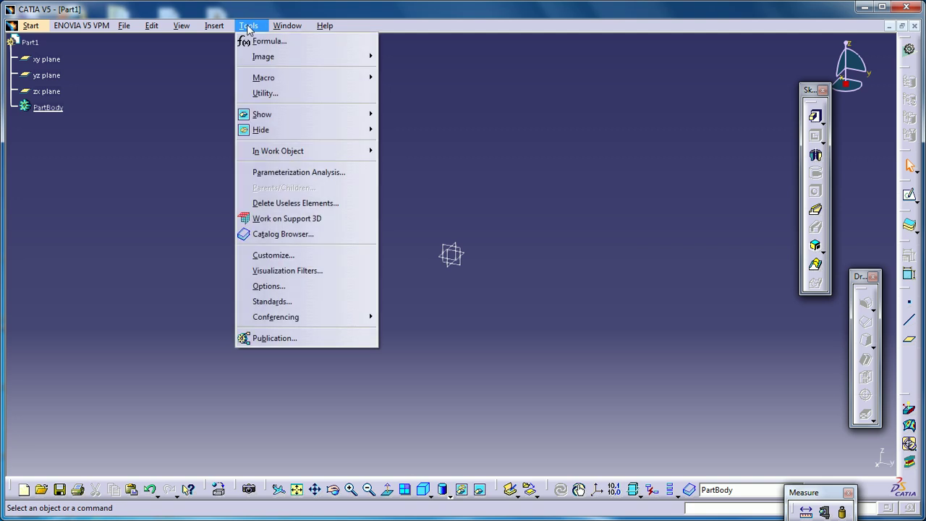
{"action": "left_click", "coordinate": [279, 287]}
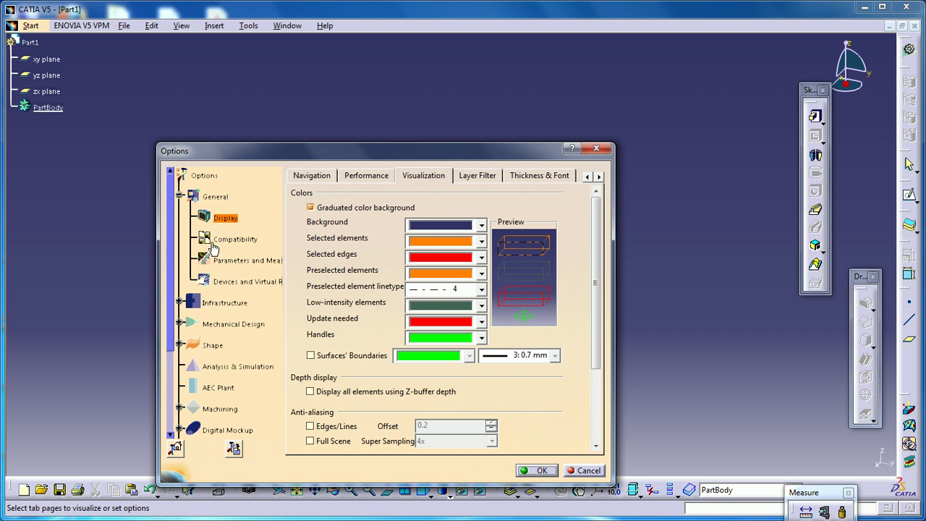
{"action": "left_click", "coordinate": [215, 197]}
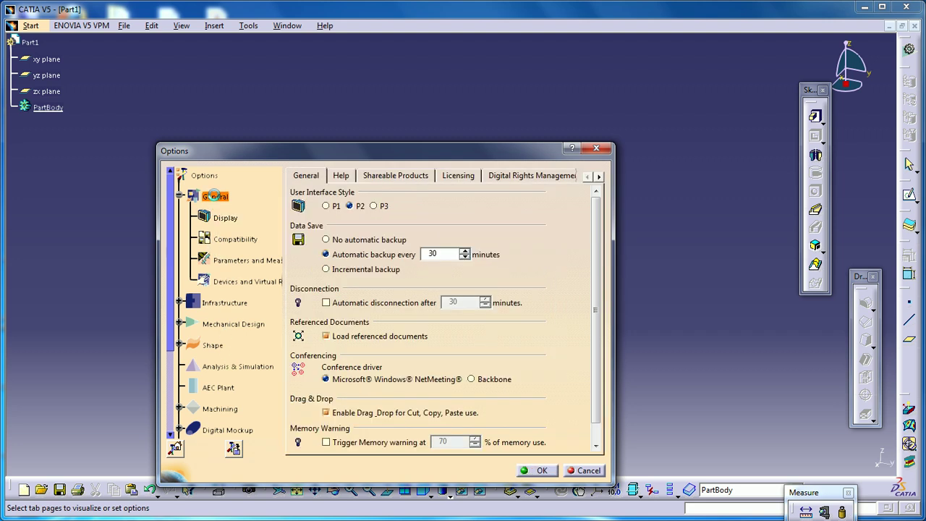
{"action": "left_click", "coordinate": [222, 217]}
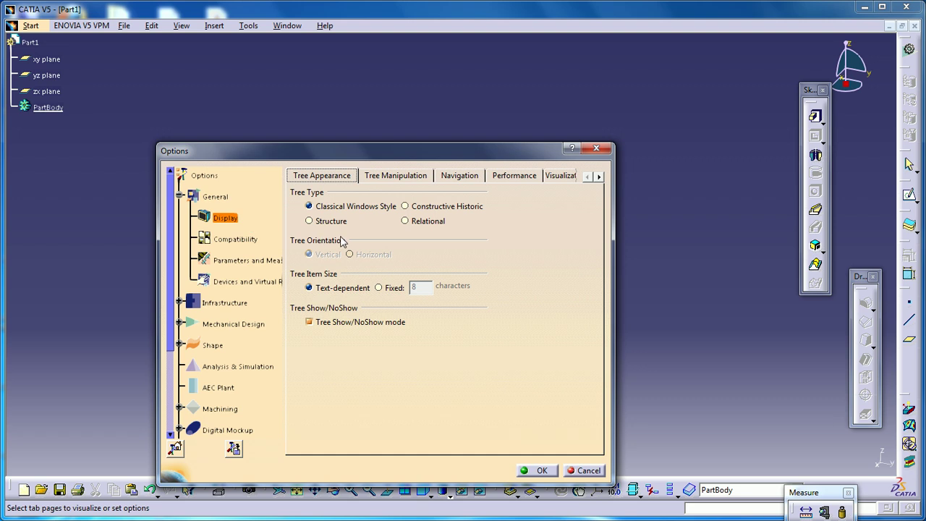
{"action": "left_click", "coordinate": [561, 178]}
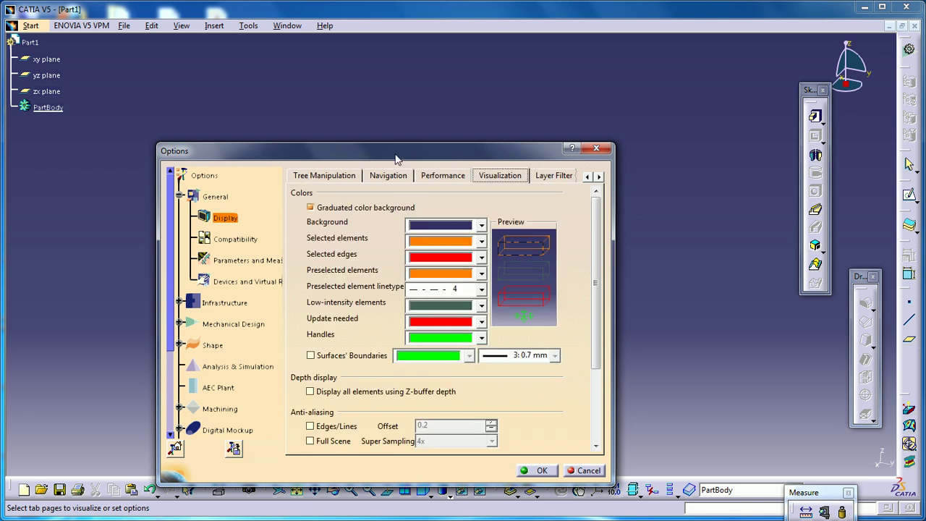
{"action": "left_click_drag", "start_coordinate": [398, 155], "coordinate": [297, 113]}
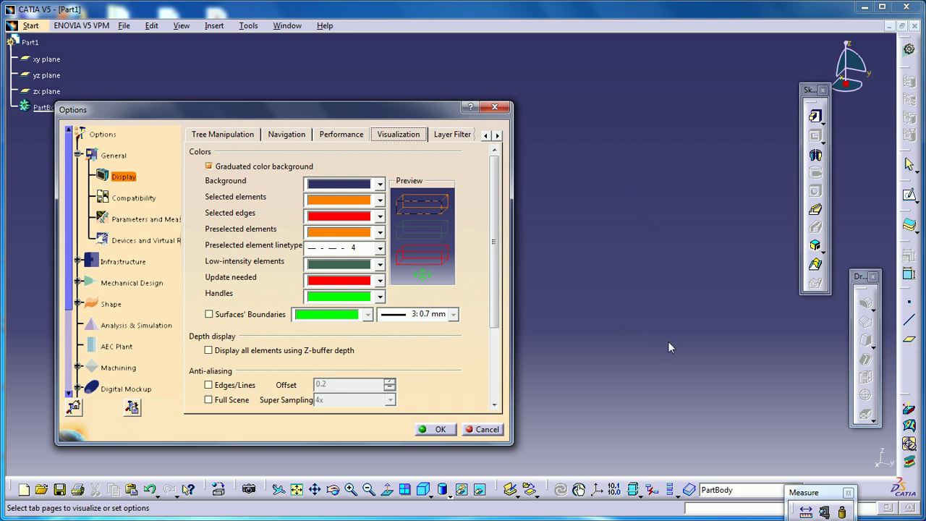
Try orange and light blue backgrounds, then settle on black and apply it with OK.
{"action": "left_click", "coordinate": [380, 185]}
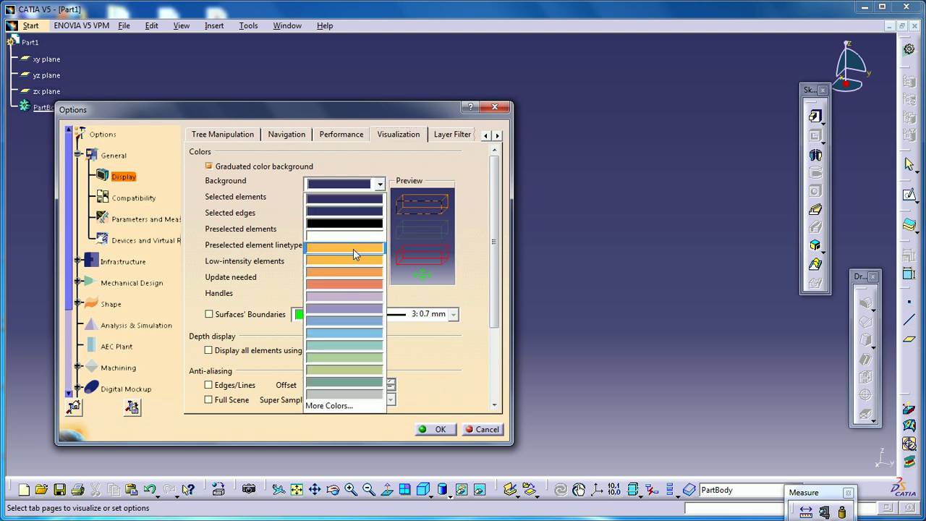
{"action": "left_click", "coordinate": [355, 250]}
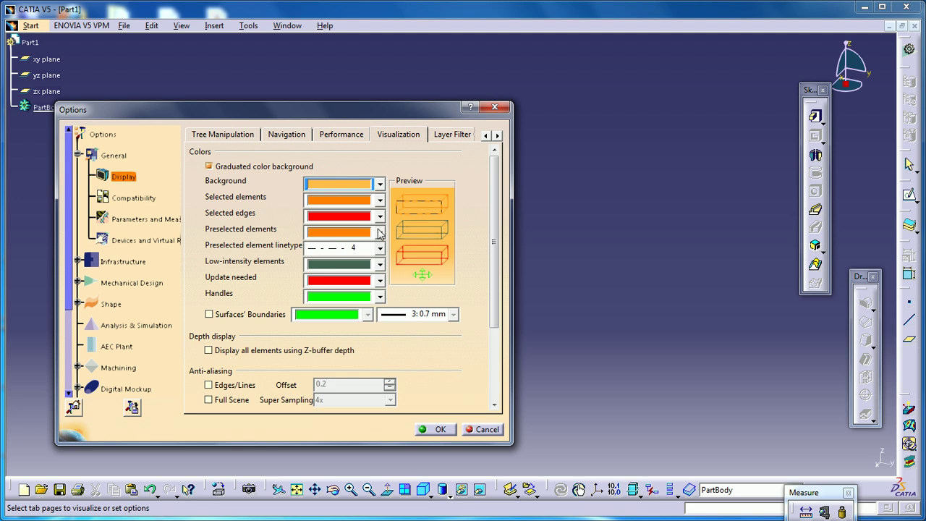
{"action": "left_click", "coordinate": [380, 185]}
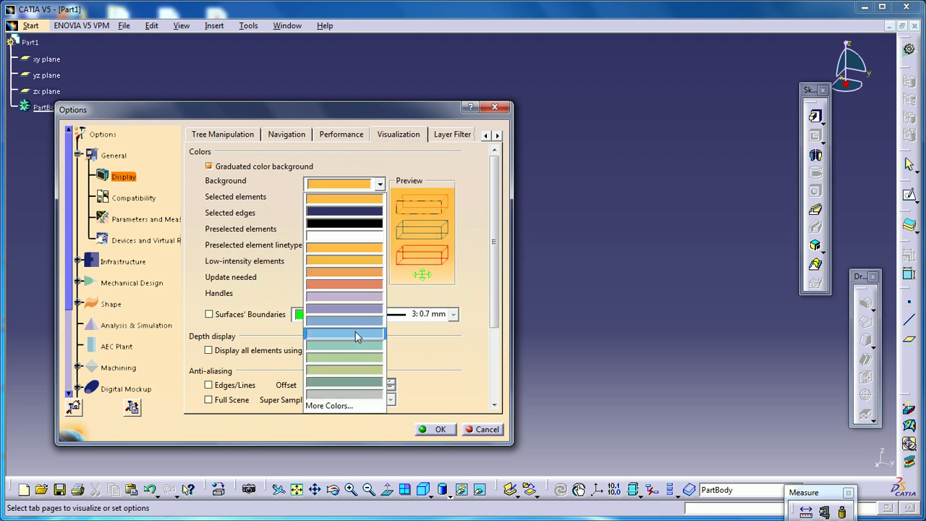
{"action": "left_click", "coordinate": [355, 331]}
{"action": "left_click", "coordinate": [376, 185]}
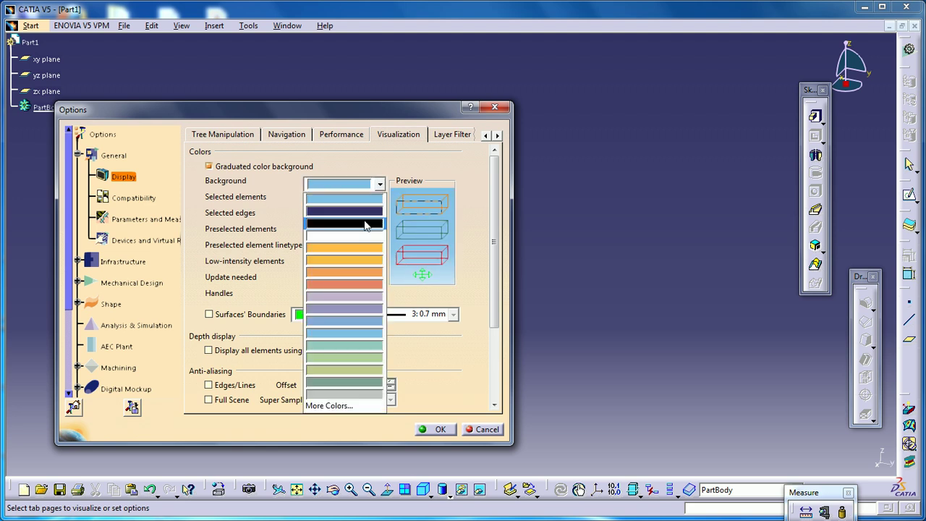
{"action": "left_click", "coordinate": [366, 226]}
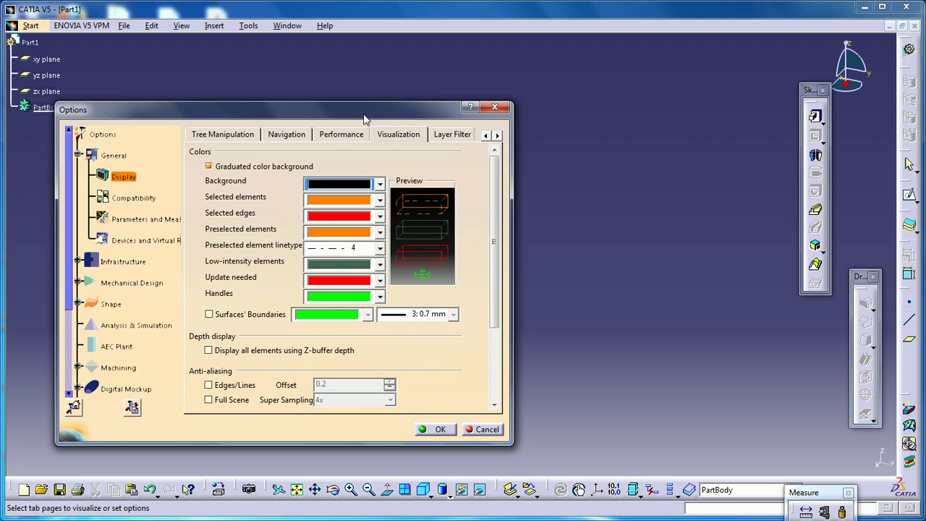
{"action": "left_click_drag", "start_coordinate": [364, 118], "coordinate": [433, 87]}
{"action": "left_click", "coordinate": [509, 399]}
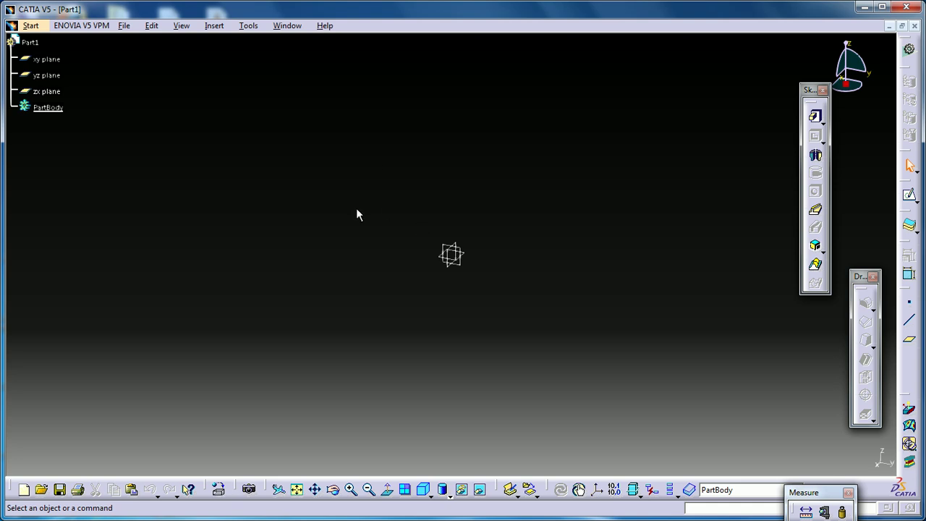
Set the viewport background to lavender in Options and apply it.
{"action": "left_click", "coordinate": [249, 26]}
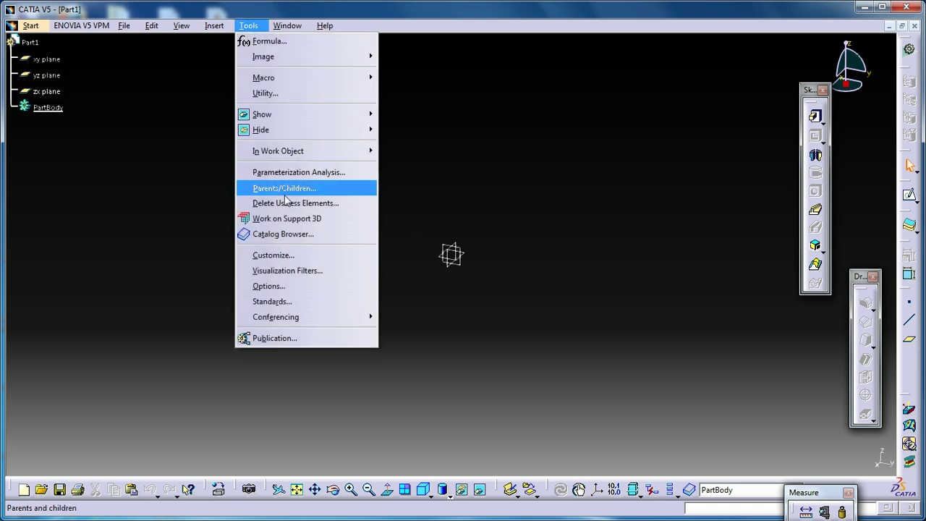
{"action": "left_click", "coordinate": [275, 284]}
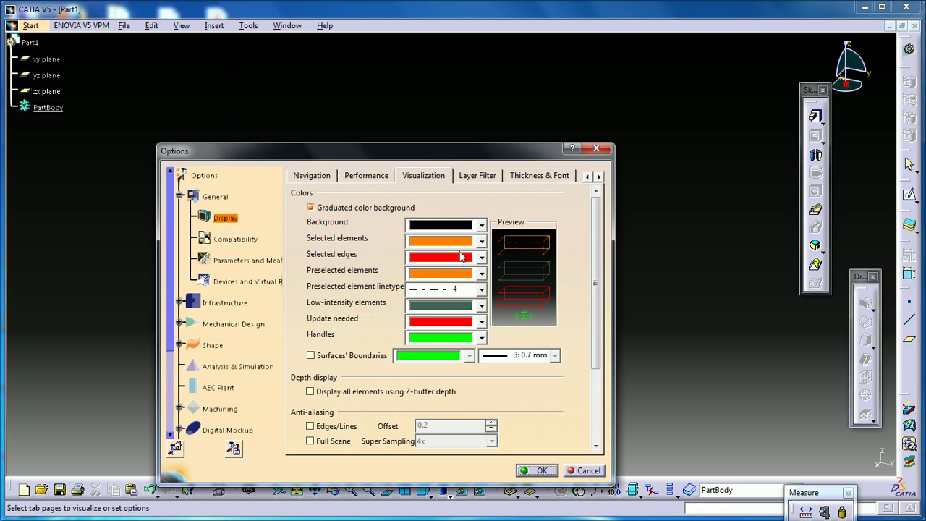
{"action": "left_click", "coordinate": [482, 225]}
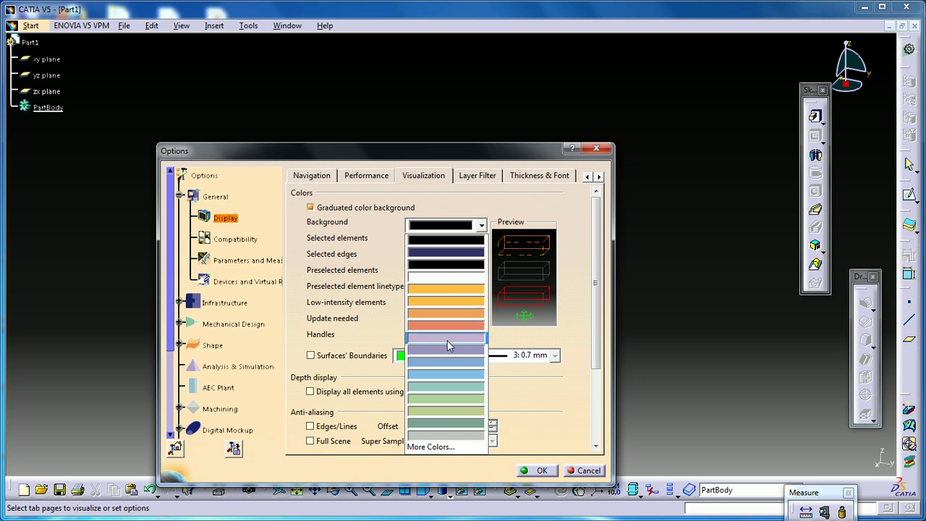
{"action": "left_click", "coordinate": [447, 341]}
{"action": "left_click", "coordinate": [542, 470]}
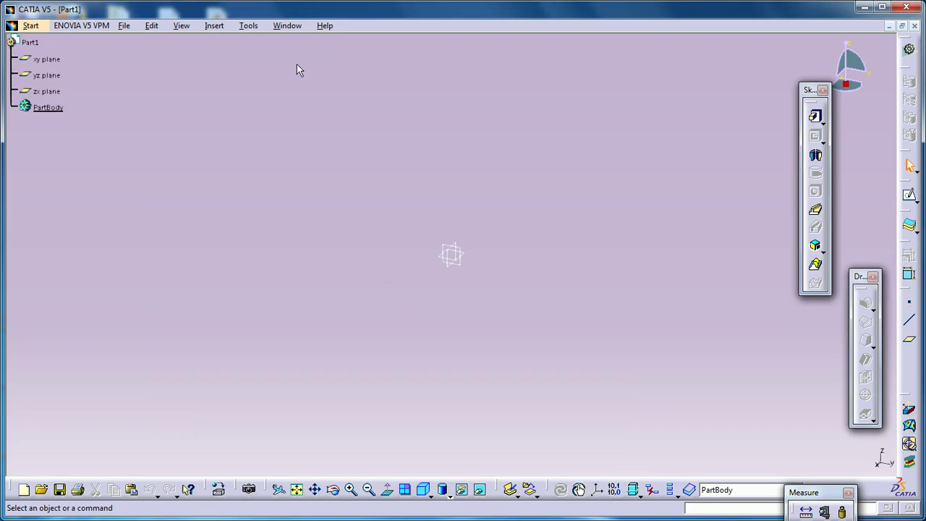
Change the background to dark navy blue fading to grey and apply it.
{"action": "left_click", "coordinate": [248, 26]}
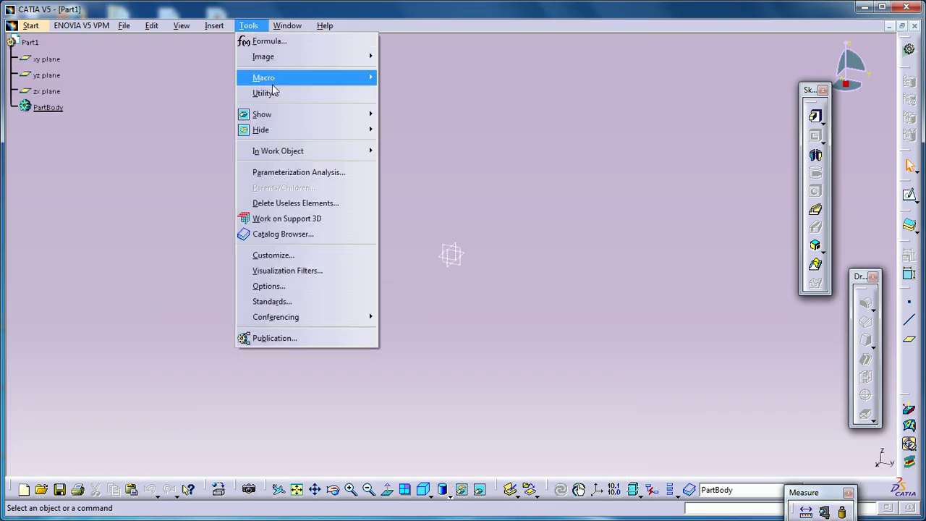
{"action": "left_click", "coordinate": [277, 288]}
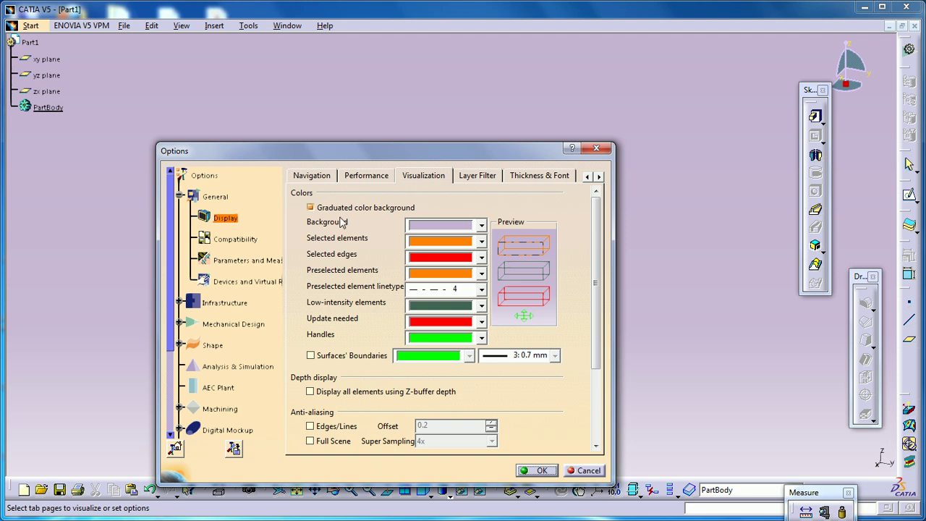
{"action": "left_click", "coordinate": [465, 225]}
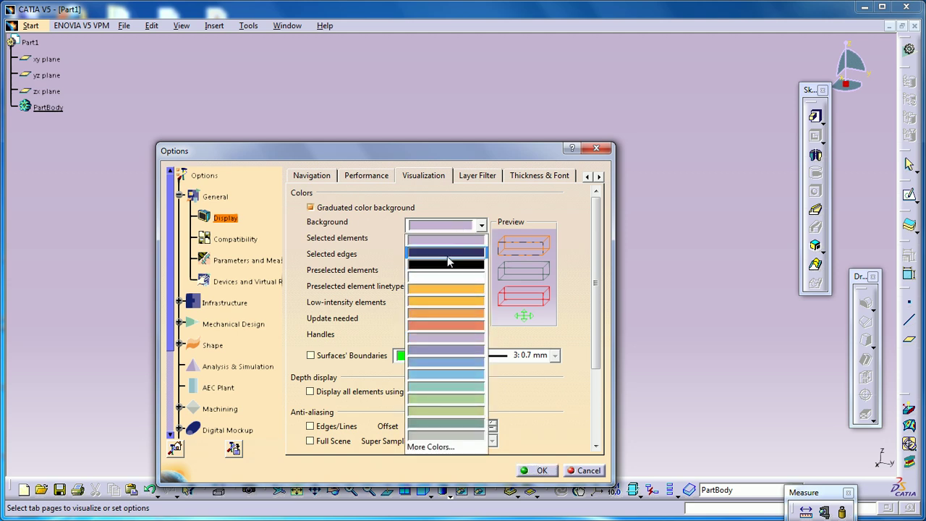
{"action": "left_click", "coordinate": [466, 271]}
{"action": "left_click", "coordinate": [535, 471]}
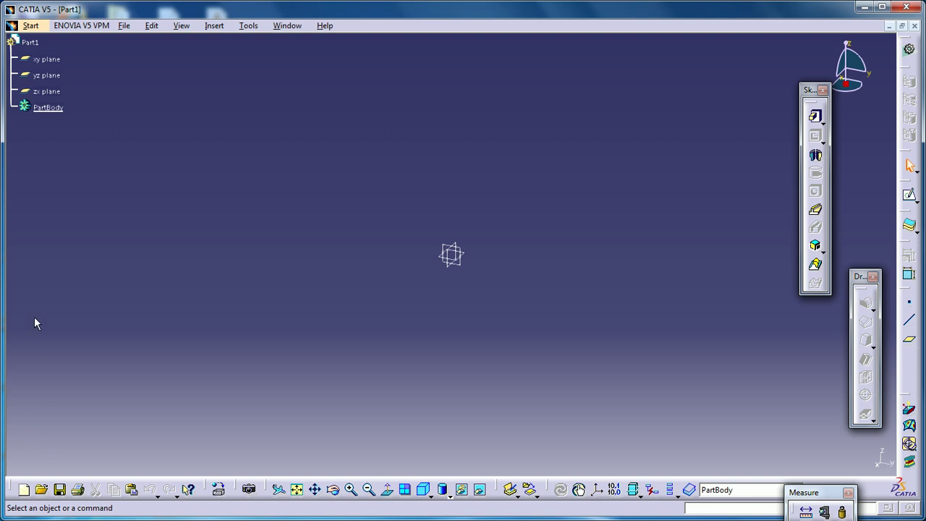
Untick Graduated color background in Options so the viewport is solid navy.
{"action": "left_click", "coordinate": [247, 26]}
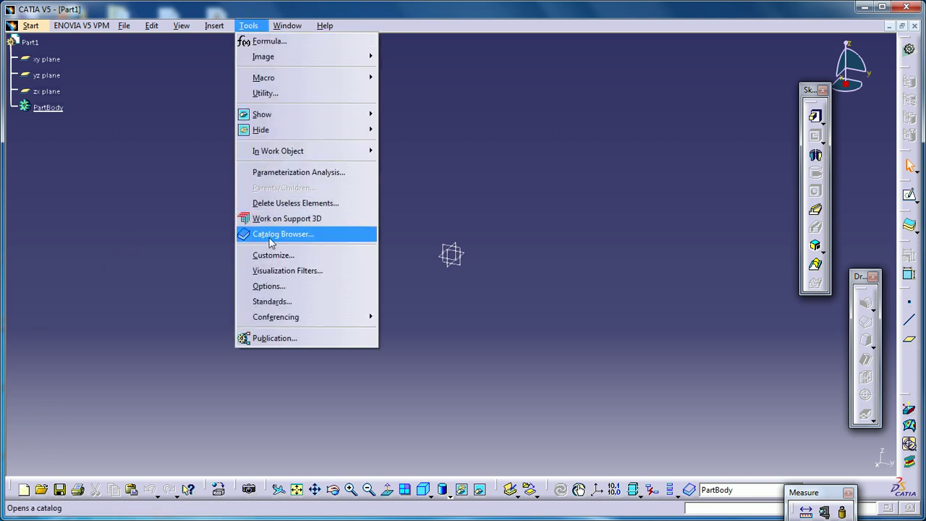
{"action": "left_click", "coordinate": [270, 286]}
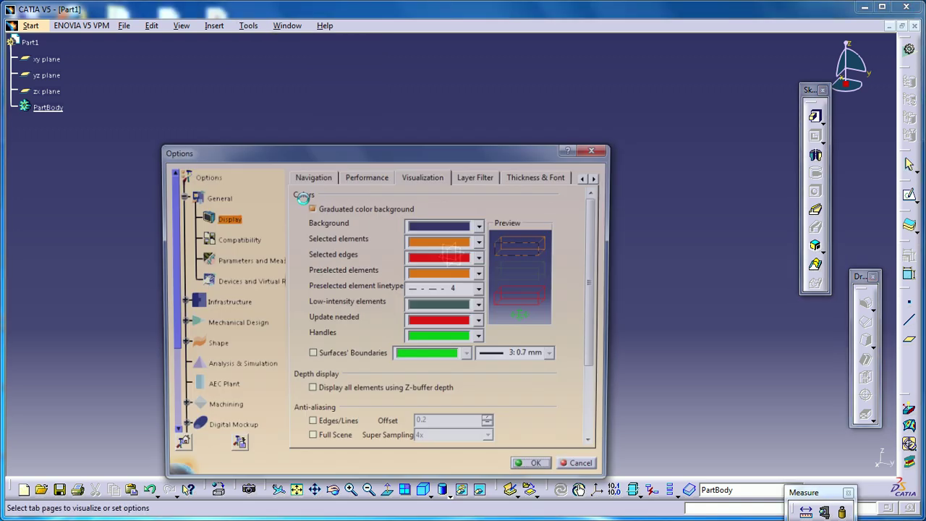
{"action": "left_click", "coordinate": [311, 208]}
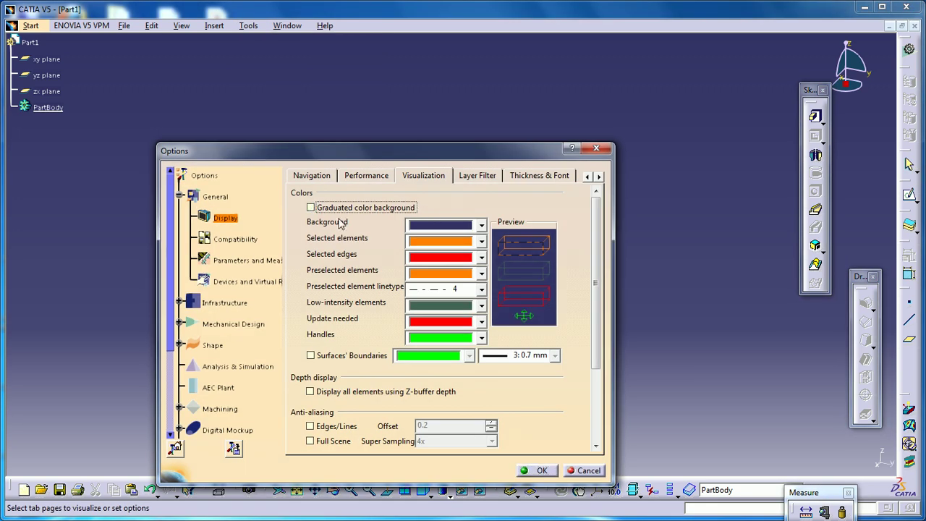
{"action": "left_click", "coordinate": [538, 469]}
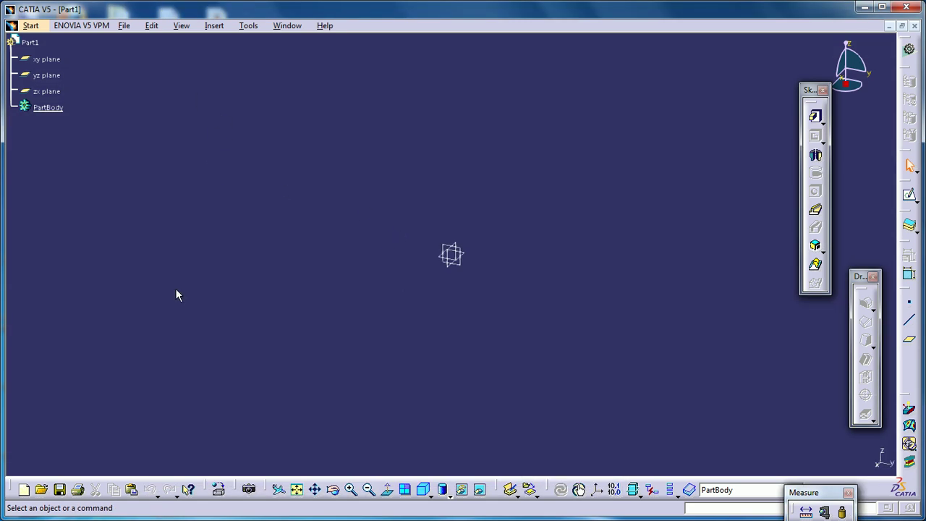
Re-tick Graduated color background in the Display Visualization options.
{"action": "left_click", "coordinate": [250, 27]}
{"action": "left_click", "coordinate": [269, 286]}
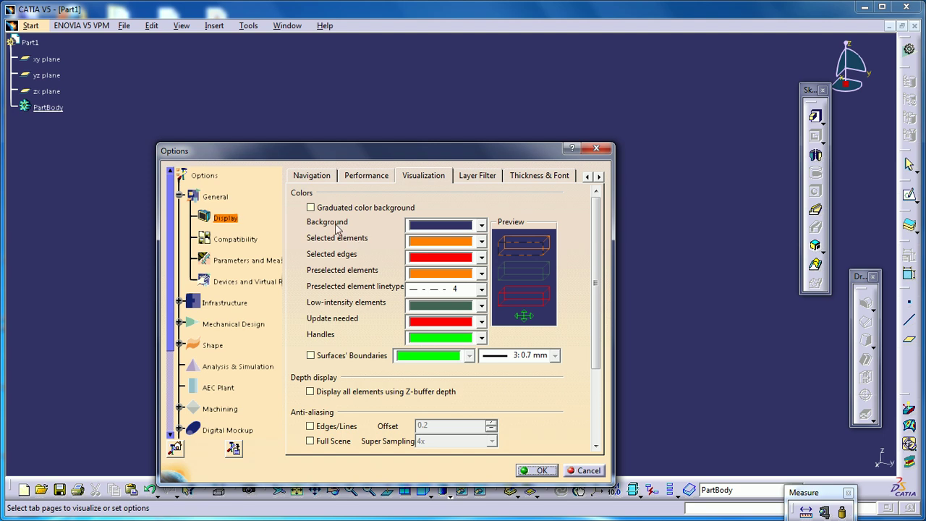
{"action": "left_click", "coordinate": [311, 208]}
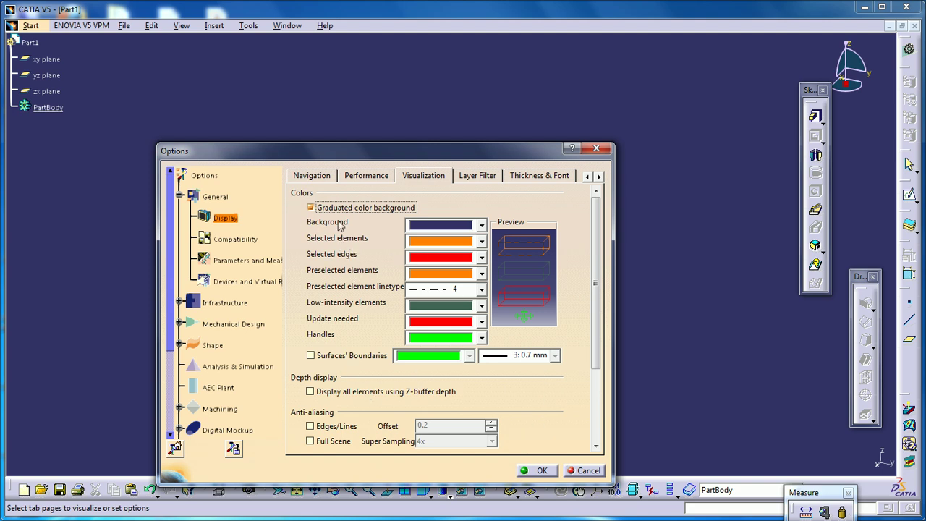
Apply the graduated background and close the Sketch-Based, Dress-Up and Measure toolbars.
{"action": "left_click", "coordinate": [539, 471]}
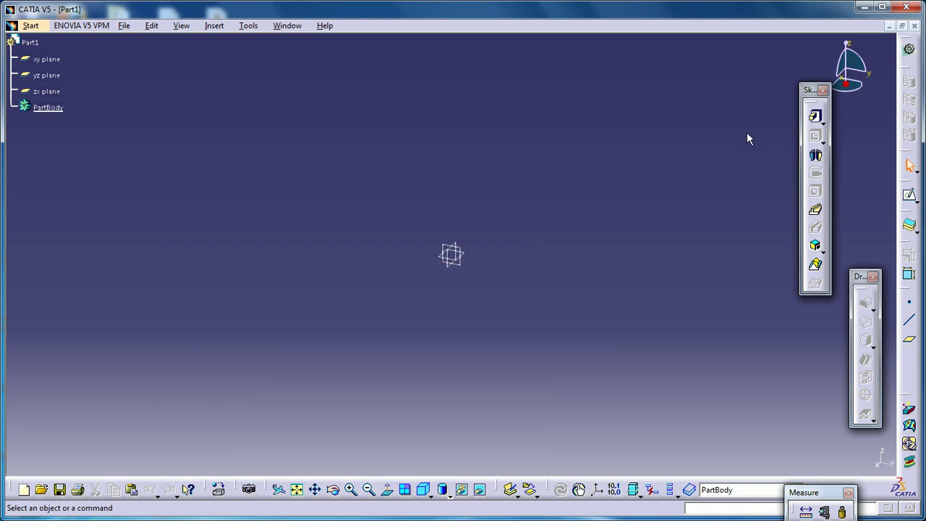
{"action": "left_click_drag", "start_coordinate": [812, 90], "coordinate": [627, 127]}
{"action": "mouse_move", "coordinate": [861, 277]}
{"action": "left_mouse_down"}
{"action": "mouse_move", "coordinate": [696, 152]}
{"action": "mouse_move", "coordinate": [707, 99]}
{"action": "left_mouse_up"}
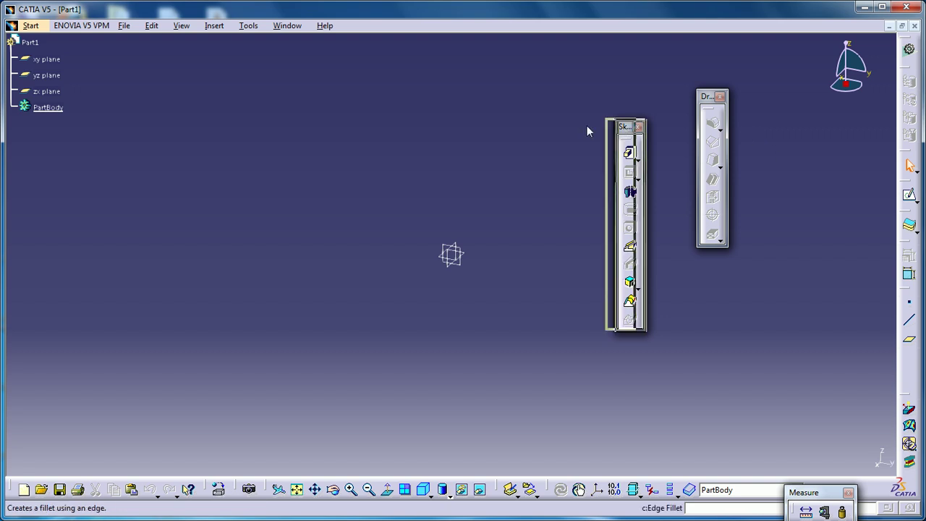
{"action": "left_click_drag", "start_coordinate": [630, 130], "coordinate": [595, 129]}
{"action": "left_click", "coordinate": [615, 127]}
{"action": "left_click", "coordinate": [720, 99]}
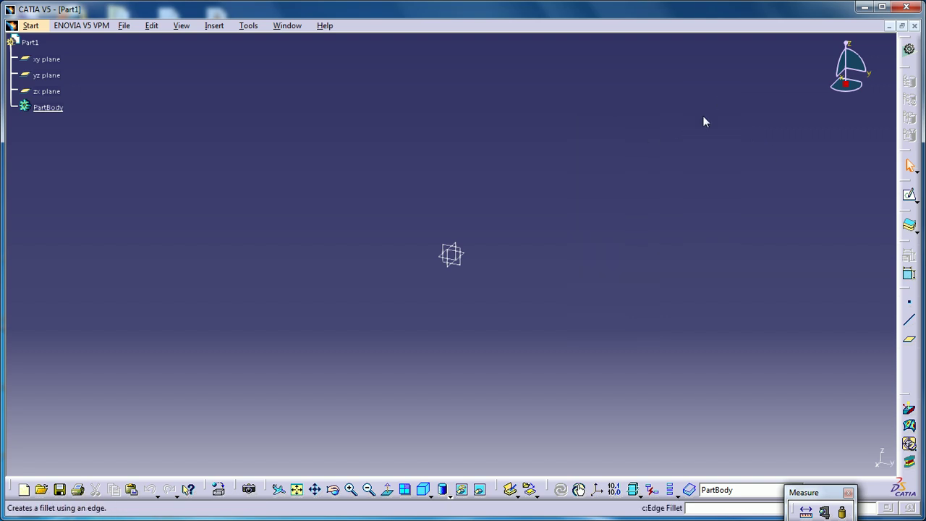
{"action": "left_click_drag", "start_coordinate": [803, 492], "coordinate": [670, 264]}
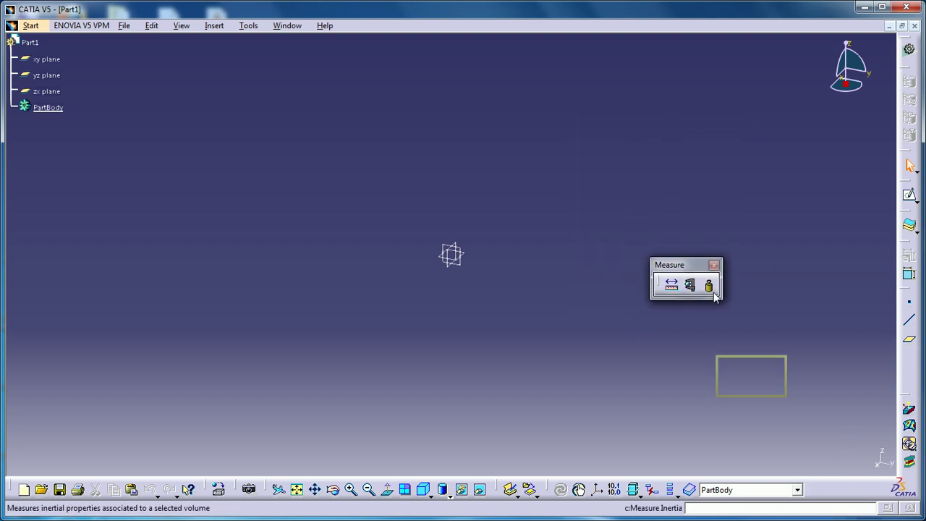
{"action": "left_click", "coordinate": [715, 264]}
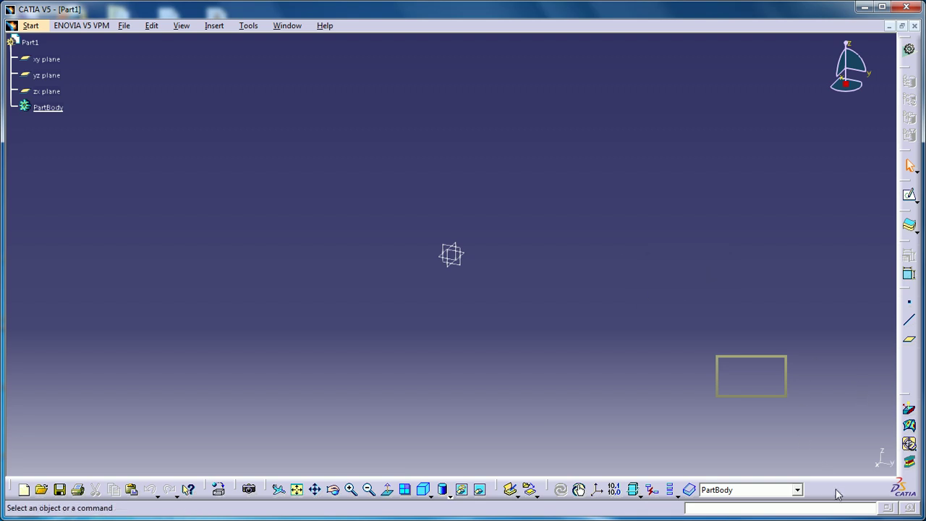
Open the Customize dialog from the toolbar area's right-click menu.
{"action": "right_click", "coordinate": [909, 374]}
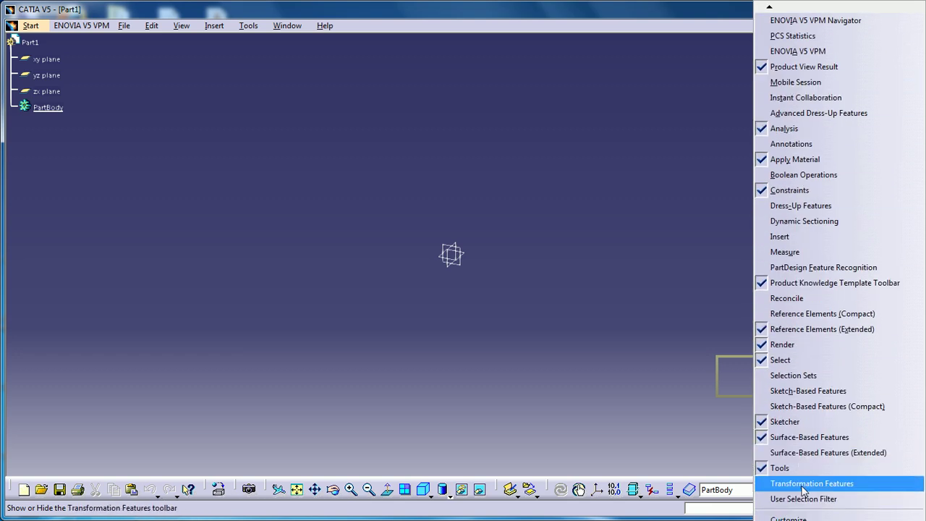
{"action": "left_click", "coordinate": [796, 517]}
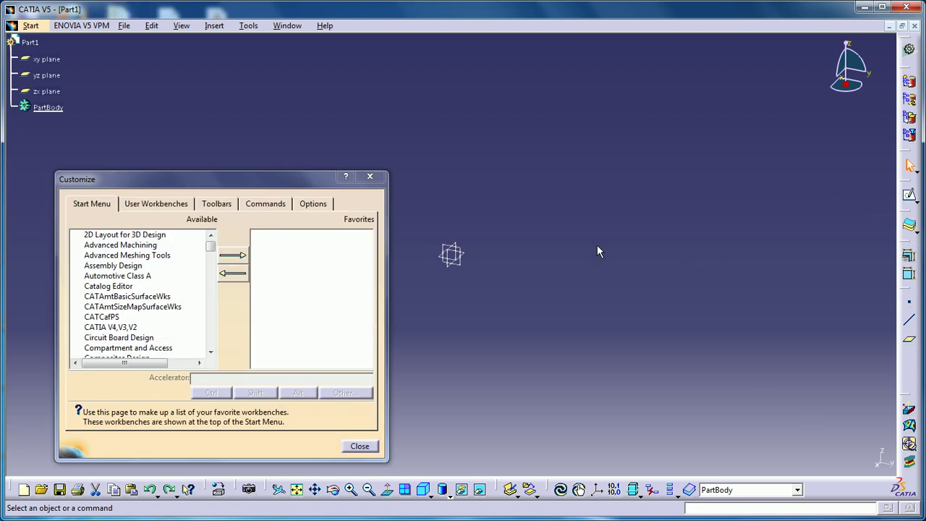
On the Toolbars tab, confirm Restore all contents and Restore position, then close Customize.
{"action": "left_click_drag", "start_coordinate": [271, 187], "coordinate": [457, 131]}
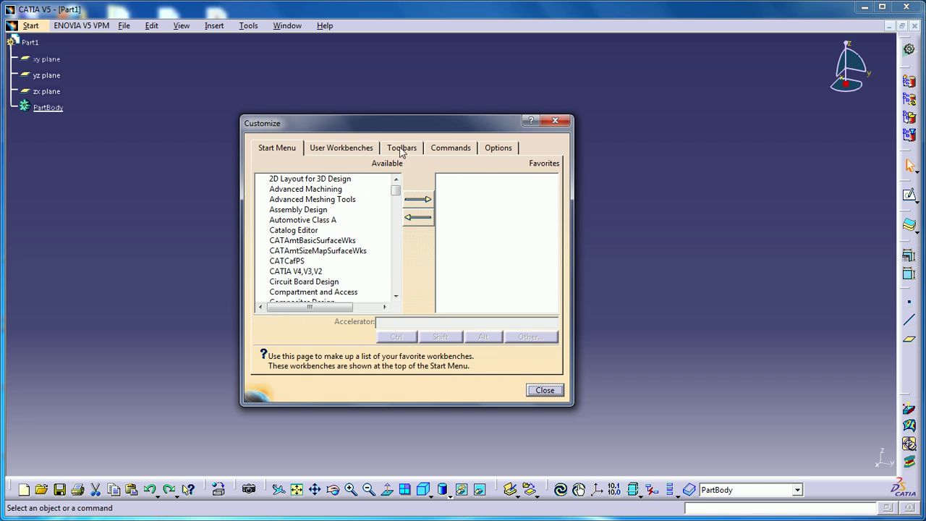
{"action": "left_click", "coordinate": [402, 148]}
{"action": "left_click", "coordinate": [507, 232]}
{"action": "left_click", "coordinate": [456, 296]}
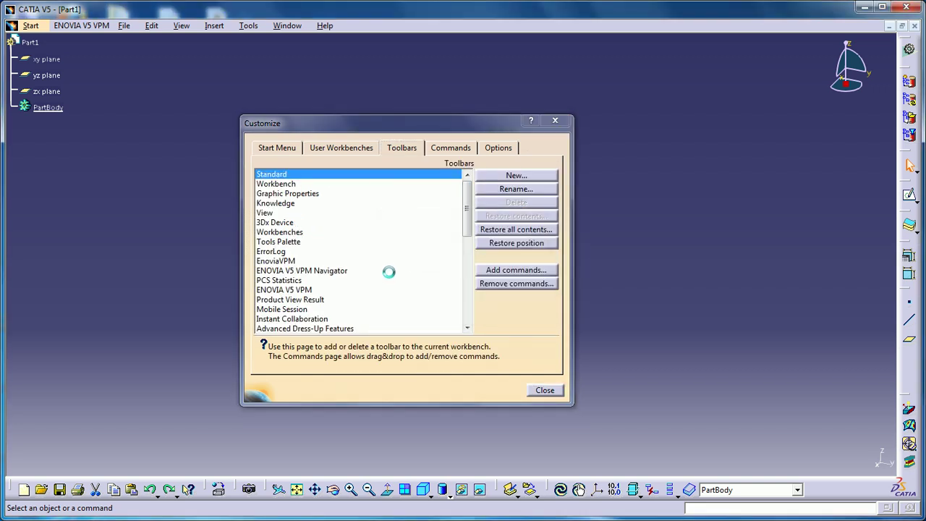
{"action": "left_click", "coordinate": [499, 245]}
{"action": "left_click", "coordinate": [449, 294]}
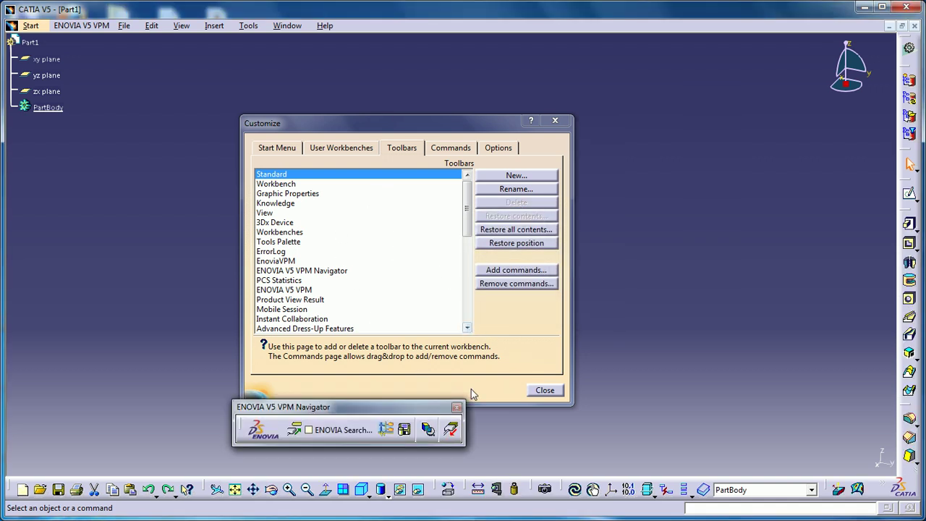
{"action": "left_click", "coordinate": [545, 390]}
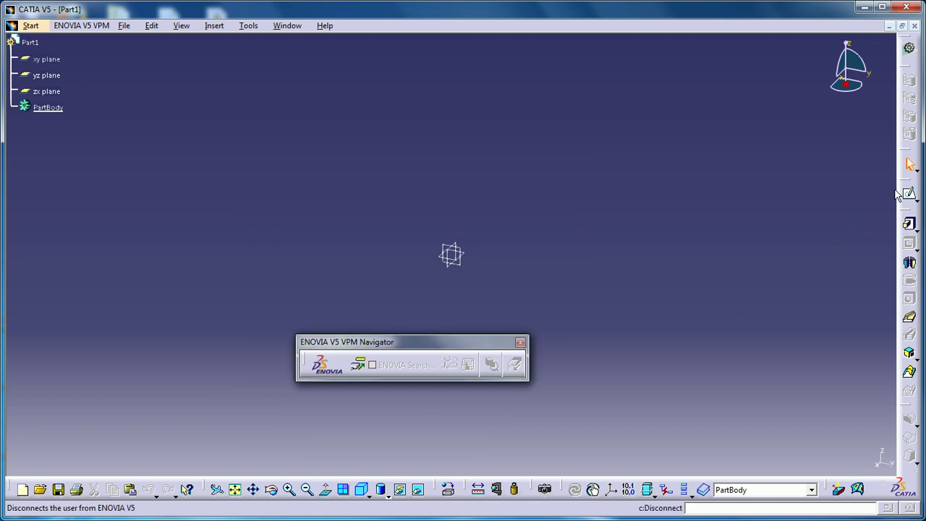
Float the Sketcher, Sketch-Based Features and Dress-Up Features toolbars side by side.
{"action": "left_click_drag", "start_coordinate": [909, 183], "coordinate": [798, 125]}
{"action": "left_click_drag", "start_coordinate": [909, 177], "coordinate": [794, 175]}
{"action": "left_click_drag", "start_coordinate": [909, 185], "coordinate": [854, 145]}
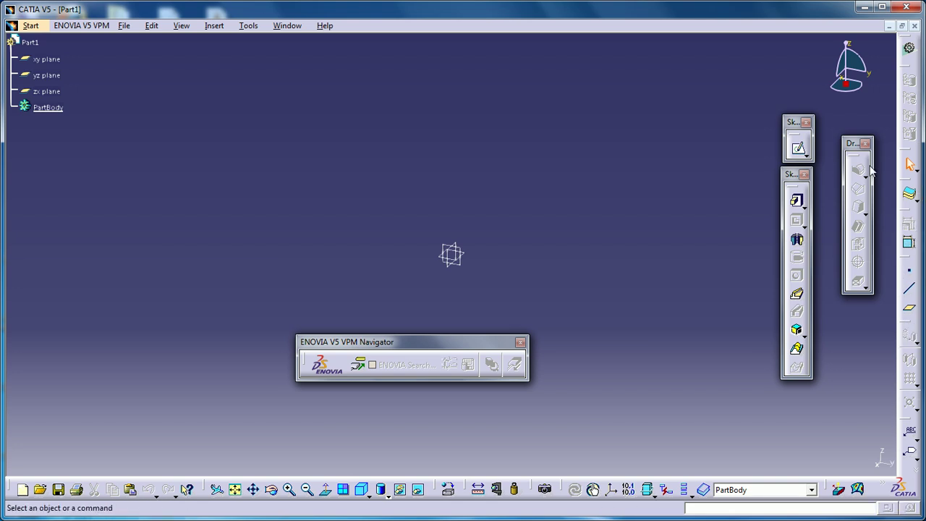
{"action": "left_click_drag", "start_coordinate": [848, 143], "coordinate": [842, 112]}
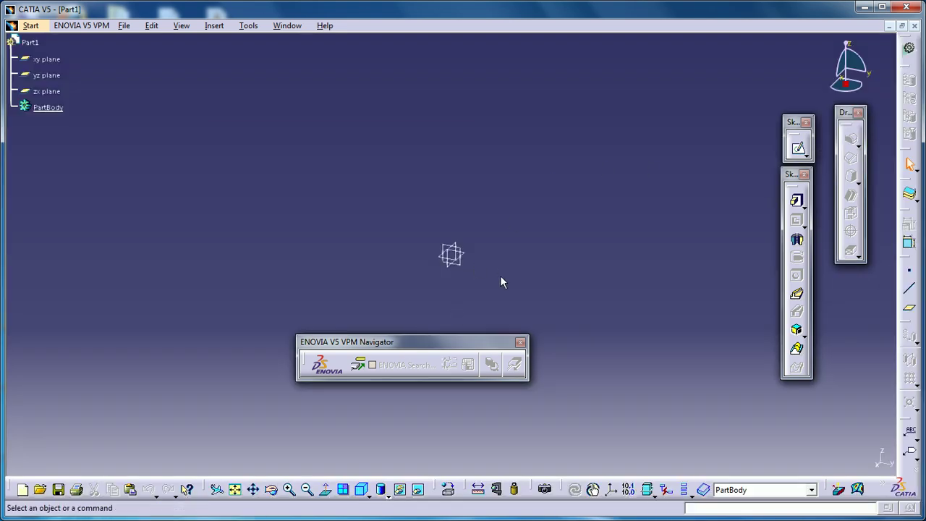